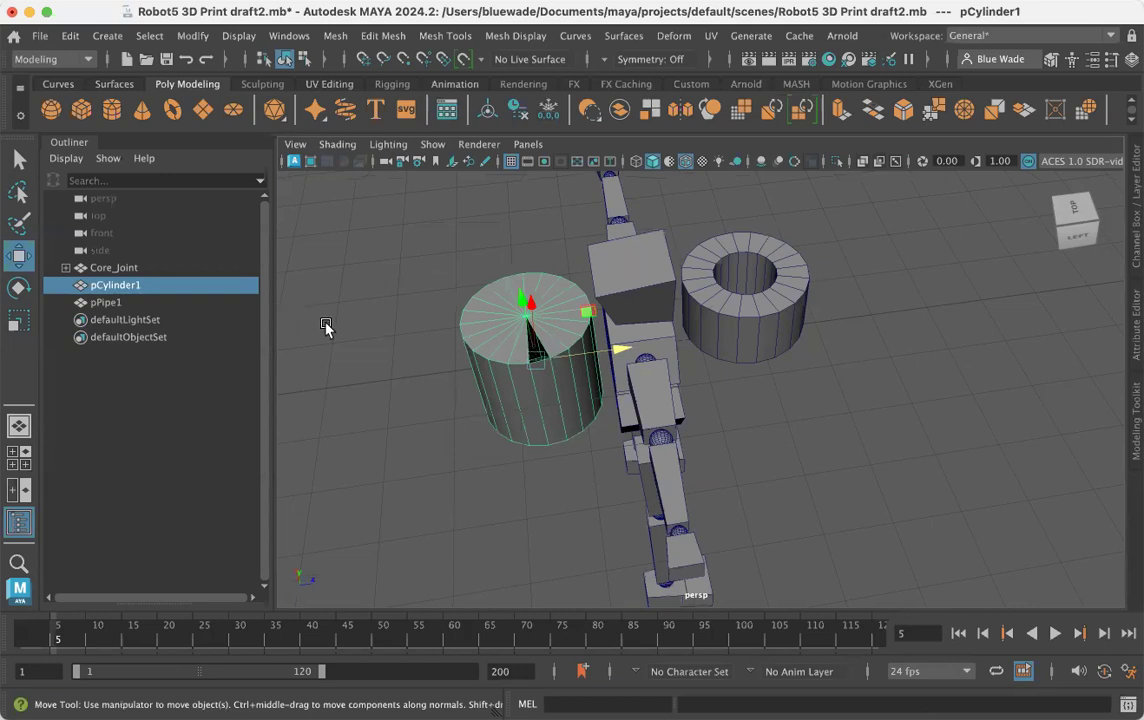
Delete the cylinder and pipe standing beside the robot, then save the current scene.
right_click_drag(490, 241, 562, 218)
key("Delete")
left_click(110, 286)
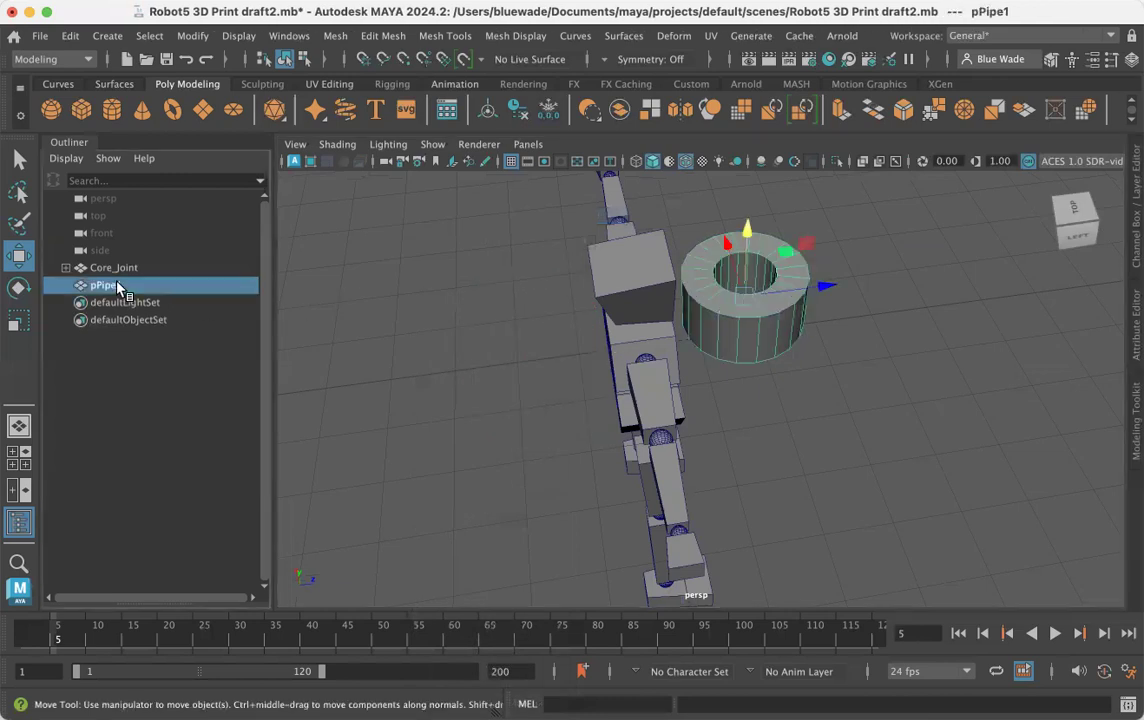
key("Delete")
left_click_drag(566, 470, 529, 411, "alt")
right_click_drag(529, 411, 645, 398, "alt")
middle_click_drag(649, 361, 651, 375, "alt")
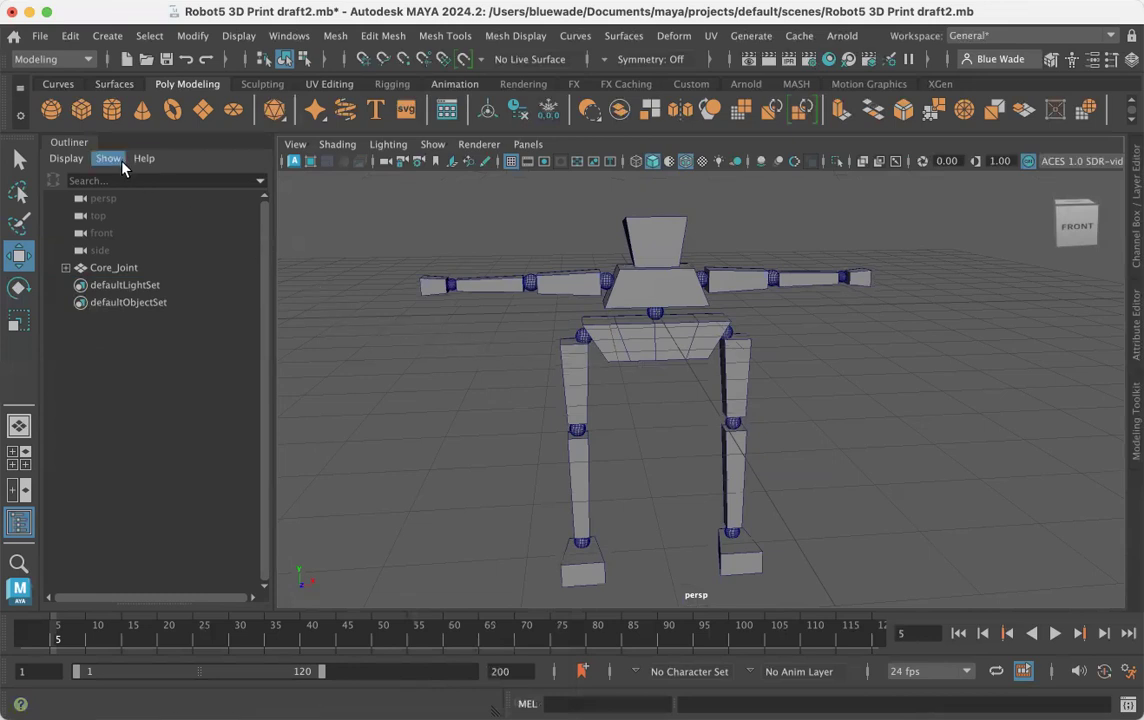
left_click(40, 36)
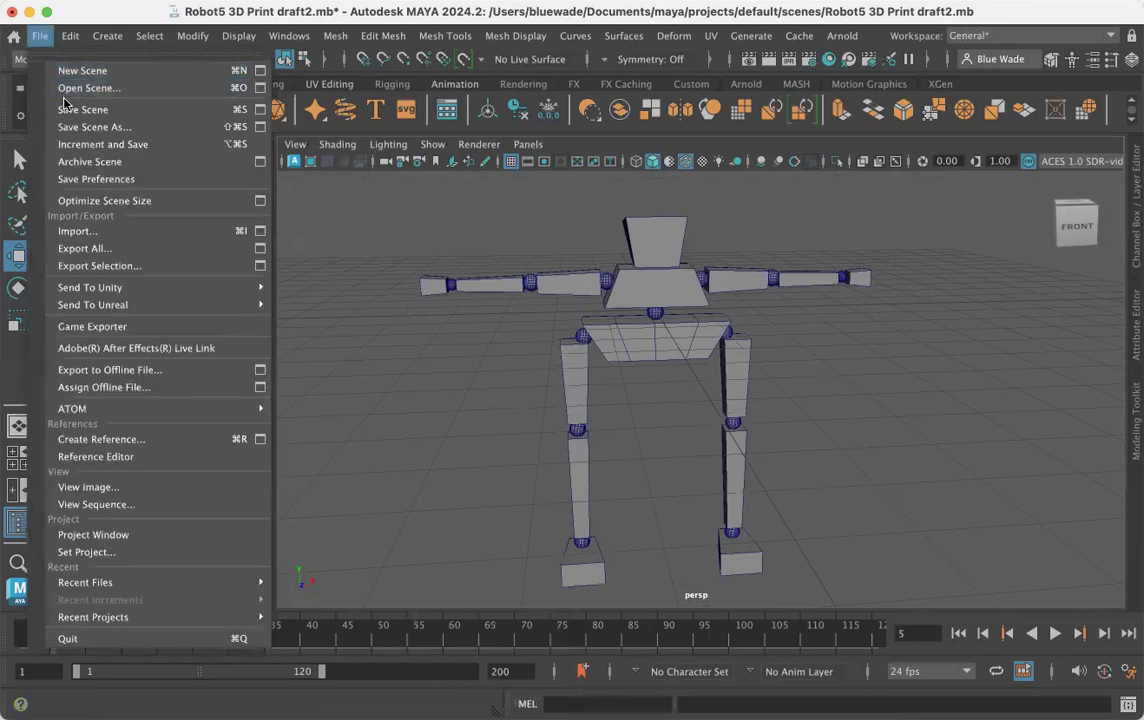
left_click(52, 109)
Save the scene under the new name Robot Final Model.mb in the default project's scenes folder.
left_click(36, 36)
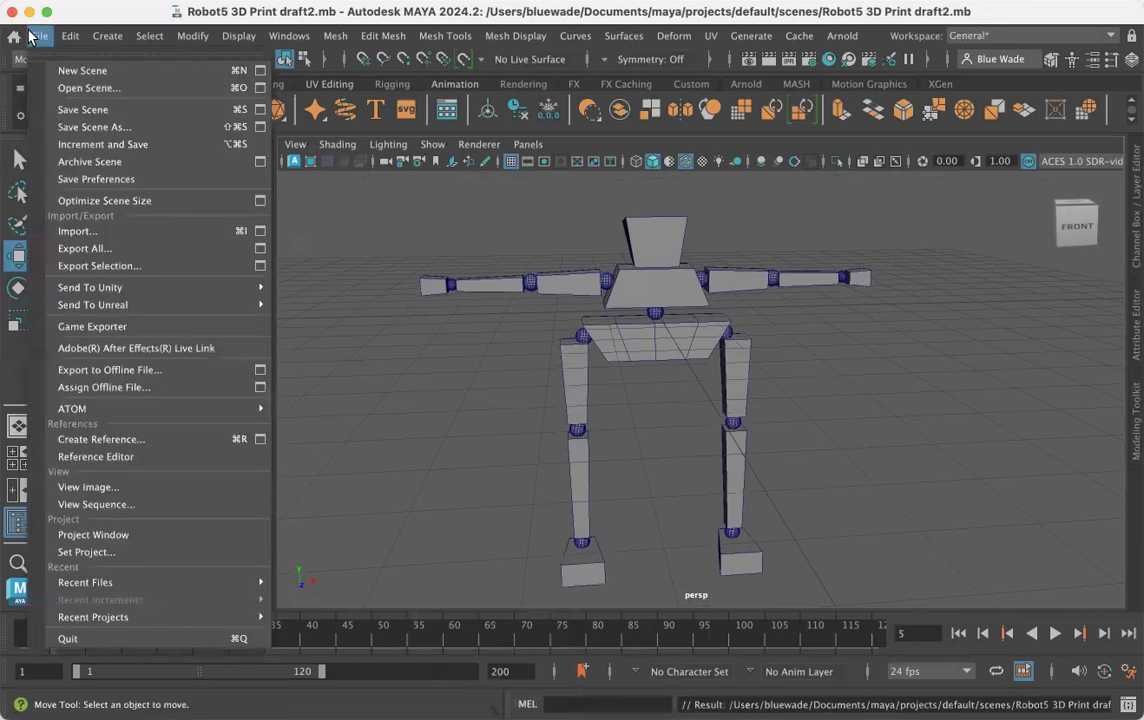
left_click(70, 127)
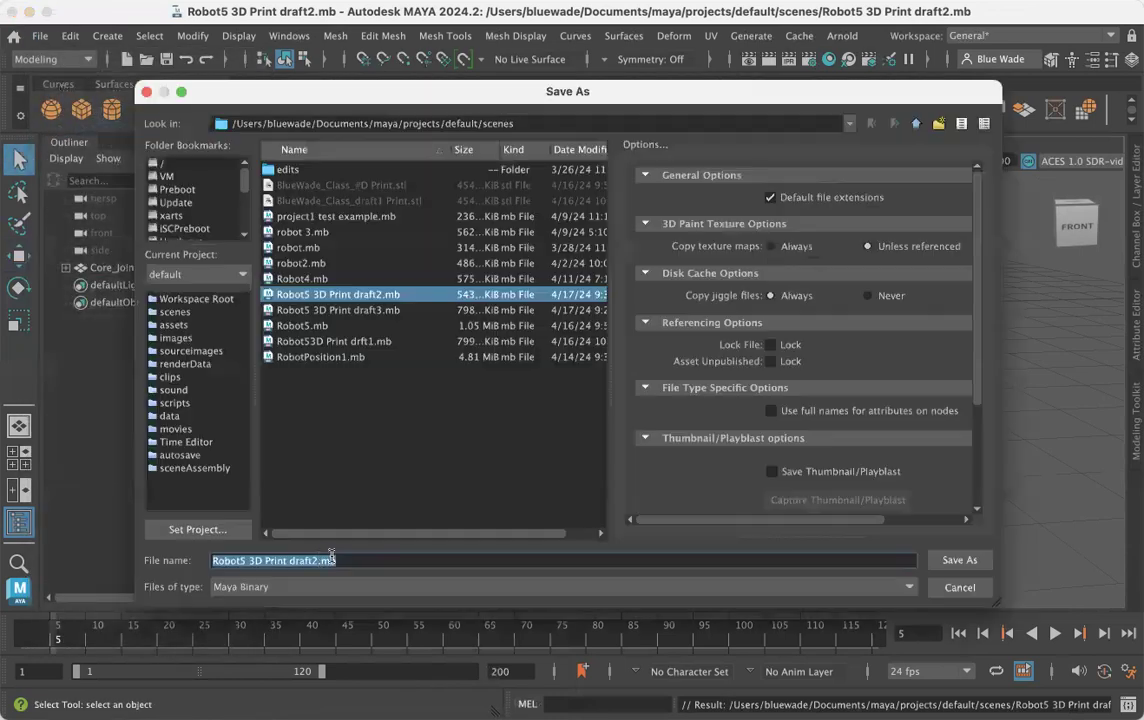
left_click(316, 561)
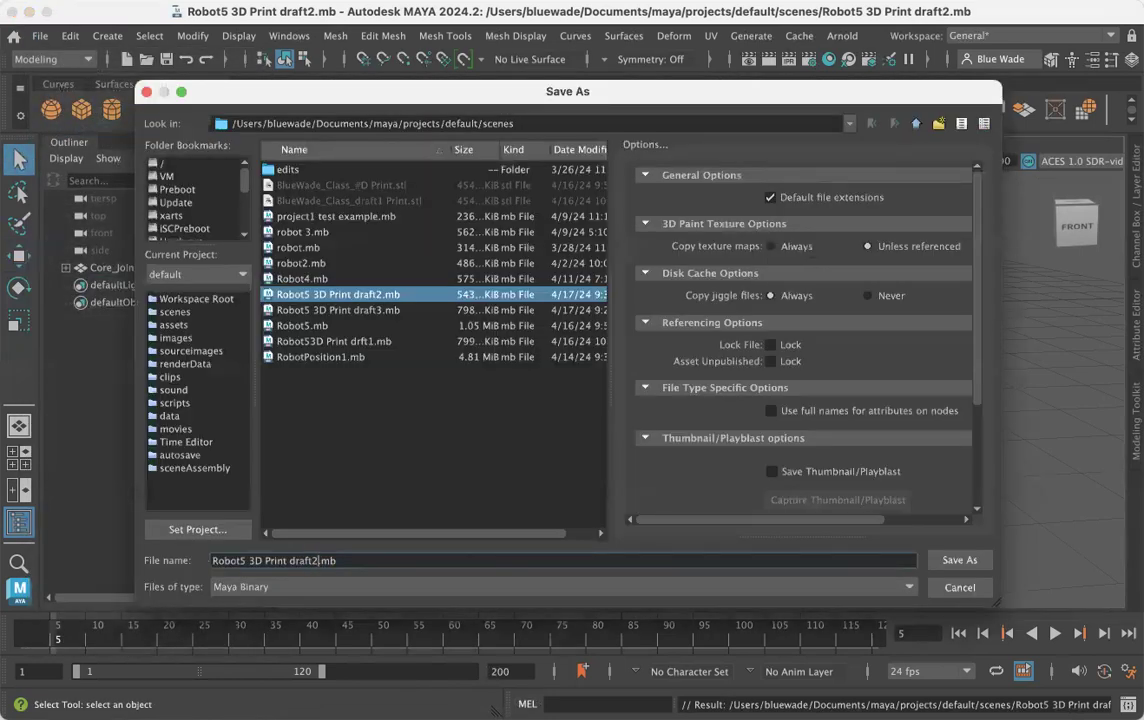
key("BackSpace")
key("BackSpace")
key("BackSpace")
key("BackSpace")
key("BackSpace")
key("BackSpace")
key("BackSpace")
key("BackSpace")
key("BackSpace")
key("BackSpace")
key("BackSpace")
key("BackSpace")
key("BackSpace")
key("BackSpace")
key("BackSpace")
key("BackSpace")
key("BackSpace")
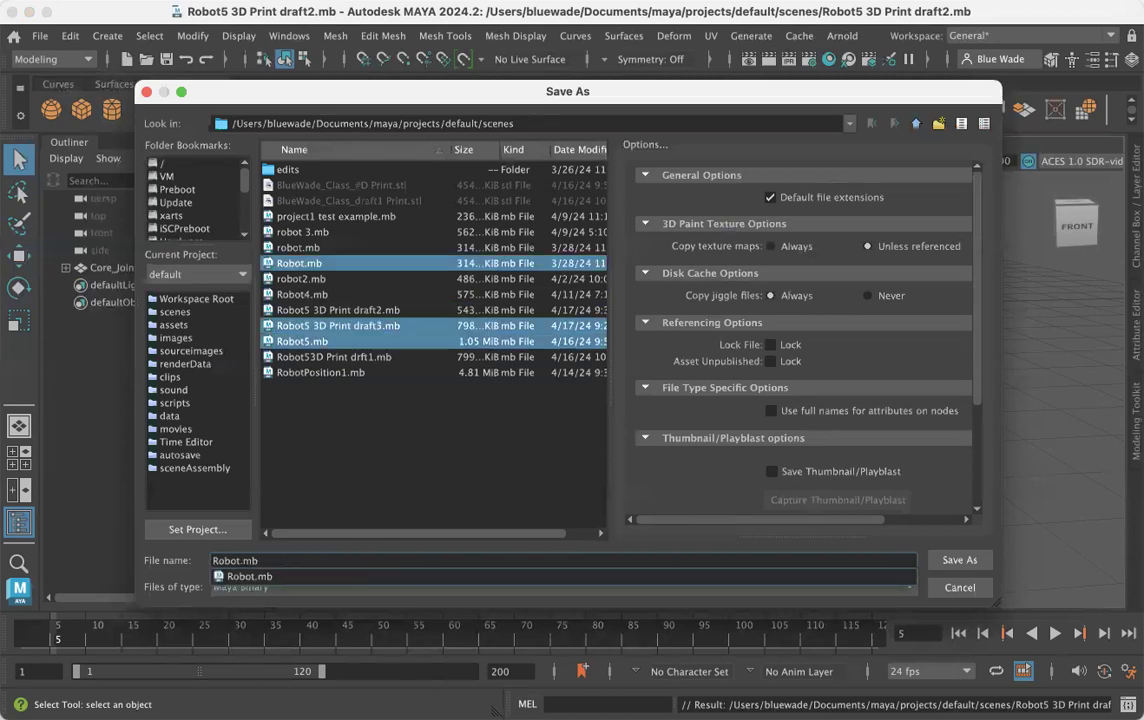
type("Final Model")
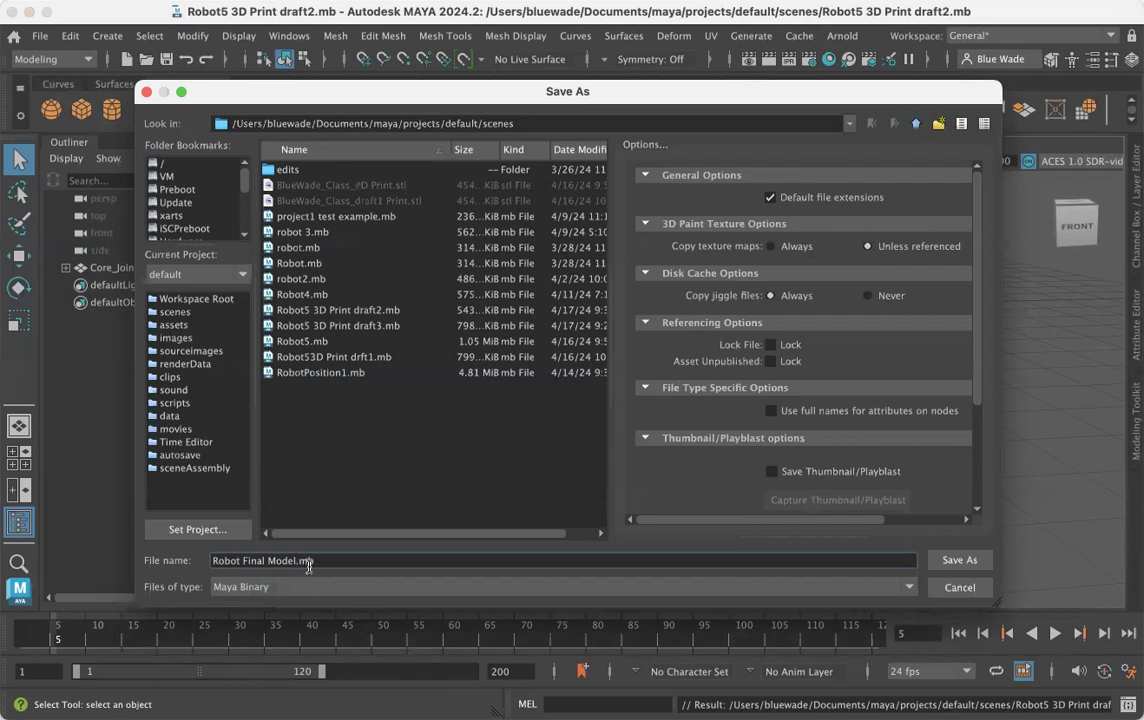
left_click(955, 562)
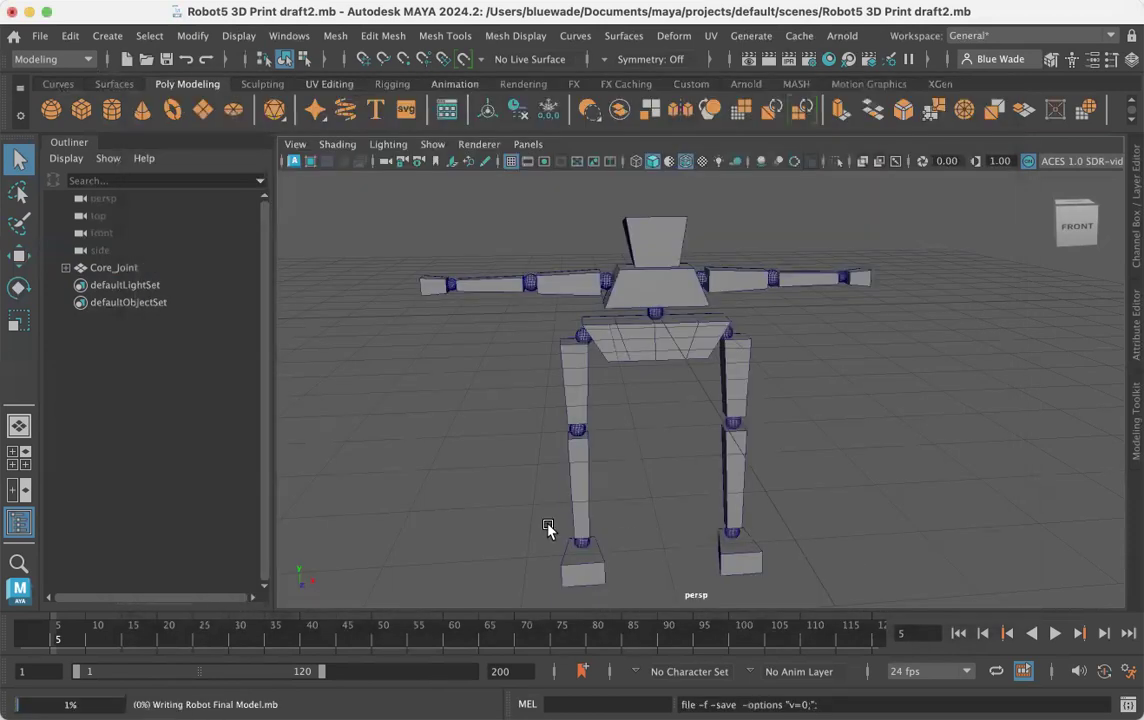
key("w")
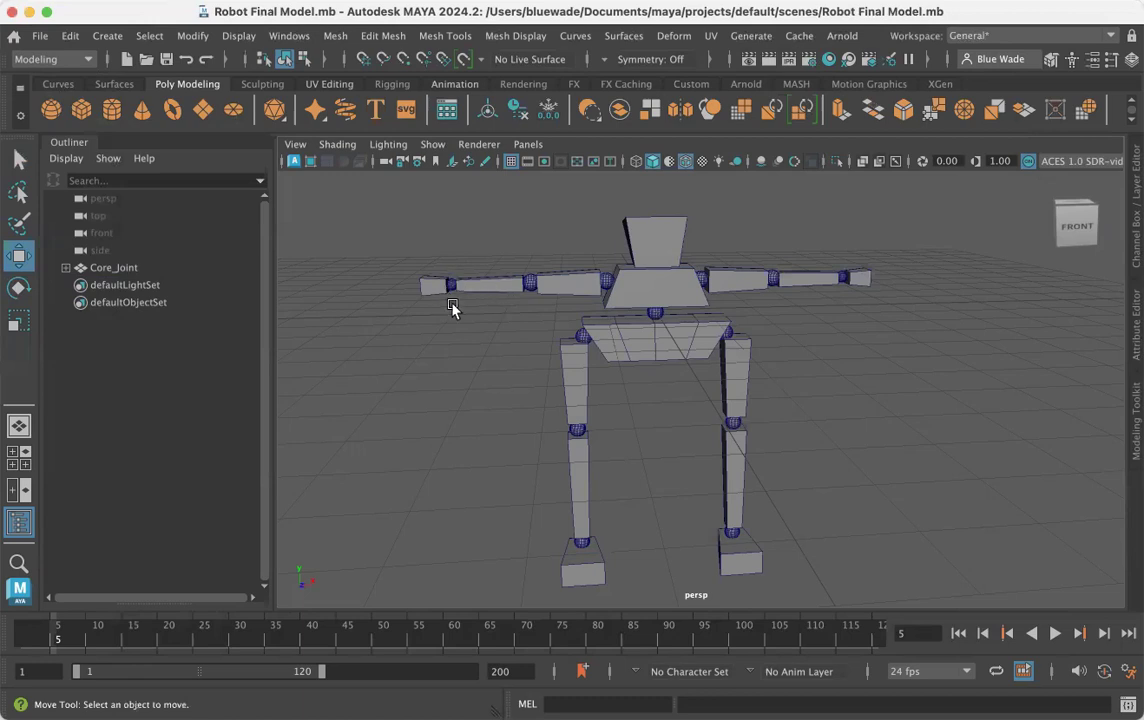
Save another copy of the scene as Robot Final Model_3DPrint_Prep_Draft1.mb.
left_click(42, 39)
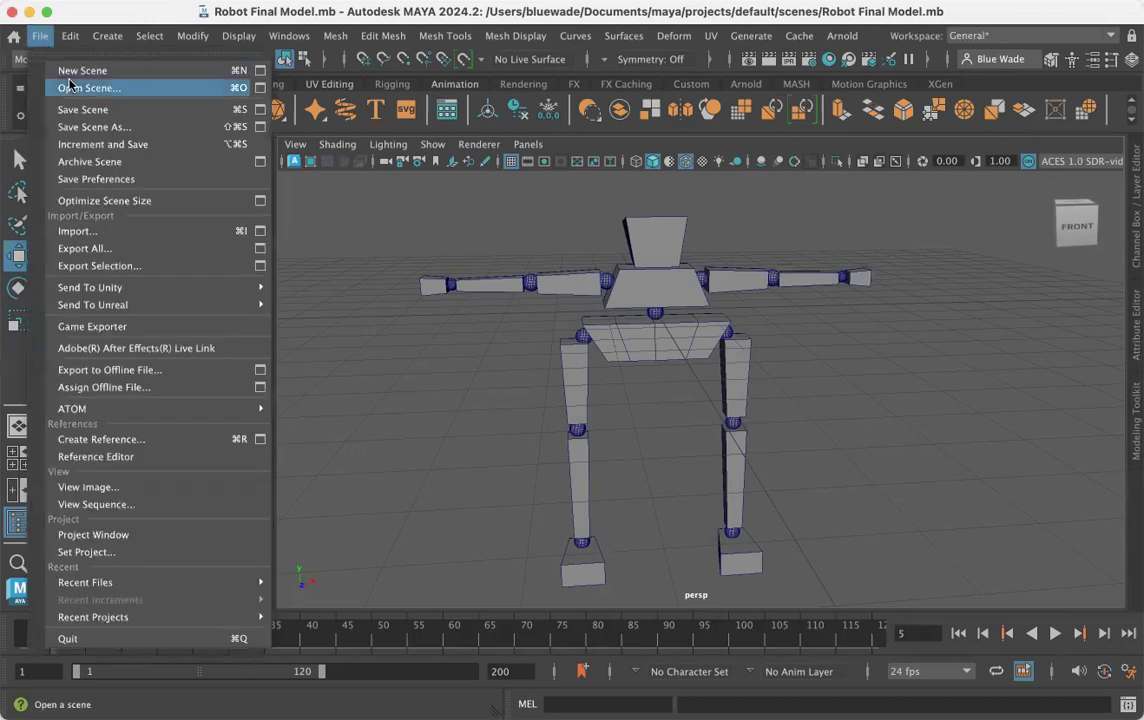
left_click(110, 127)
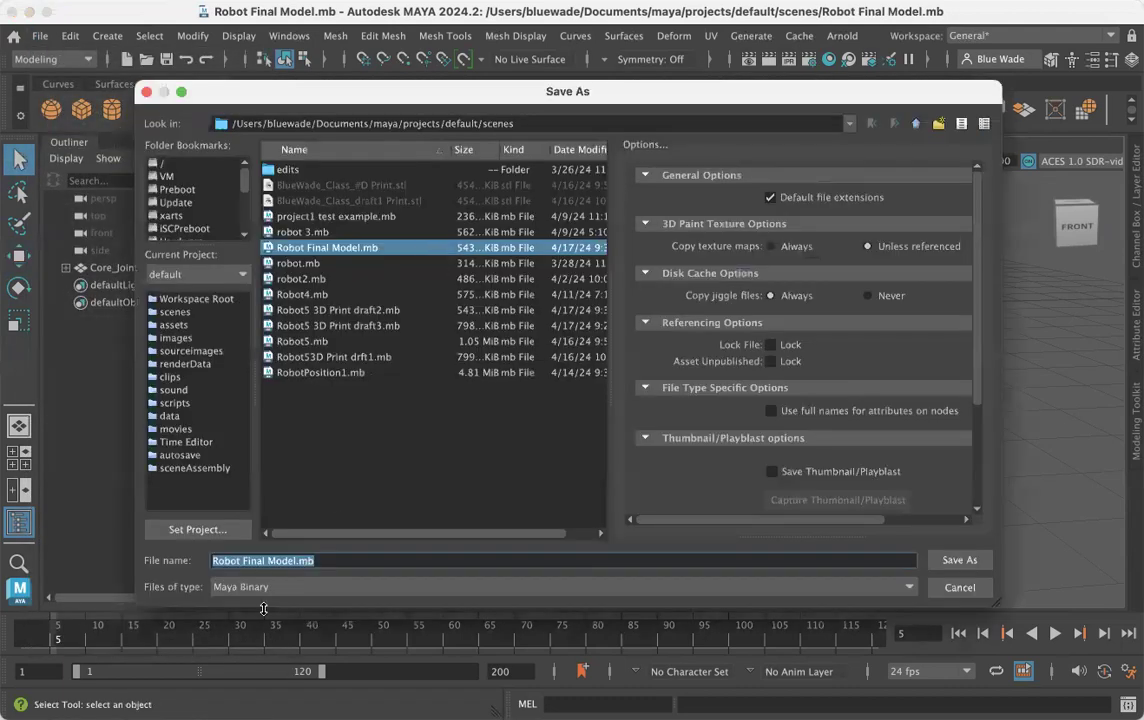
left_click(292, 560)
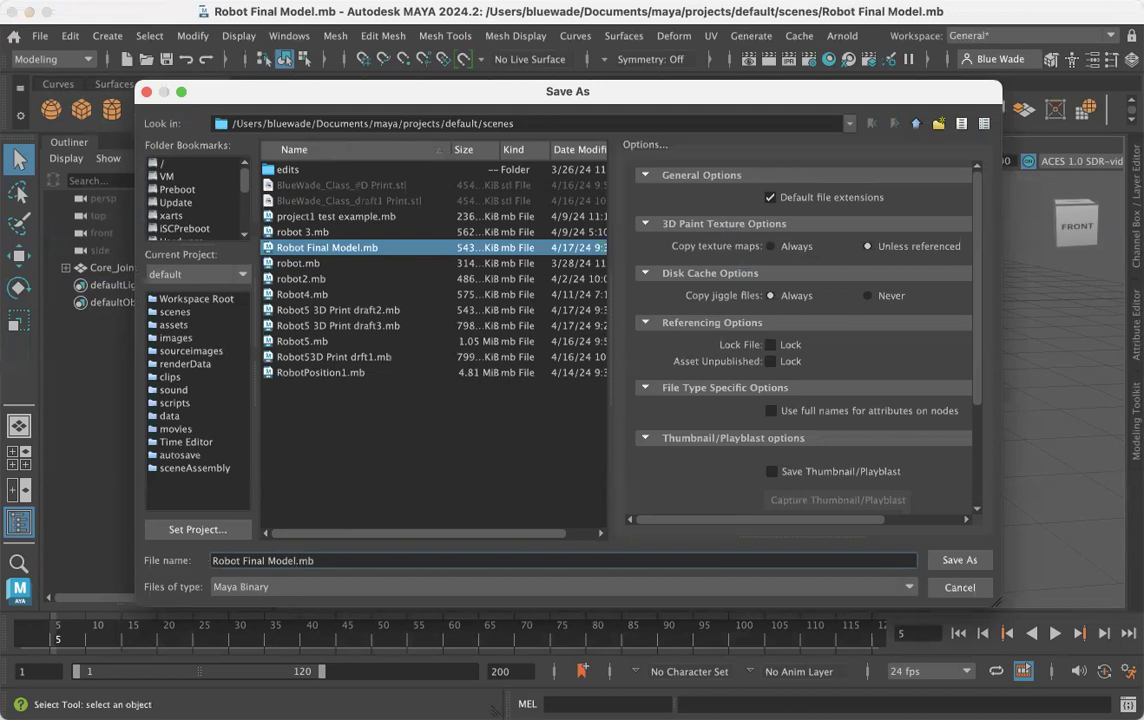
type("_")
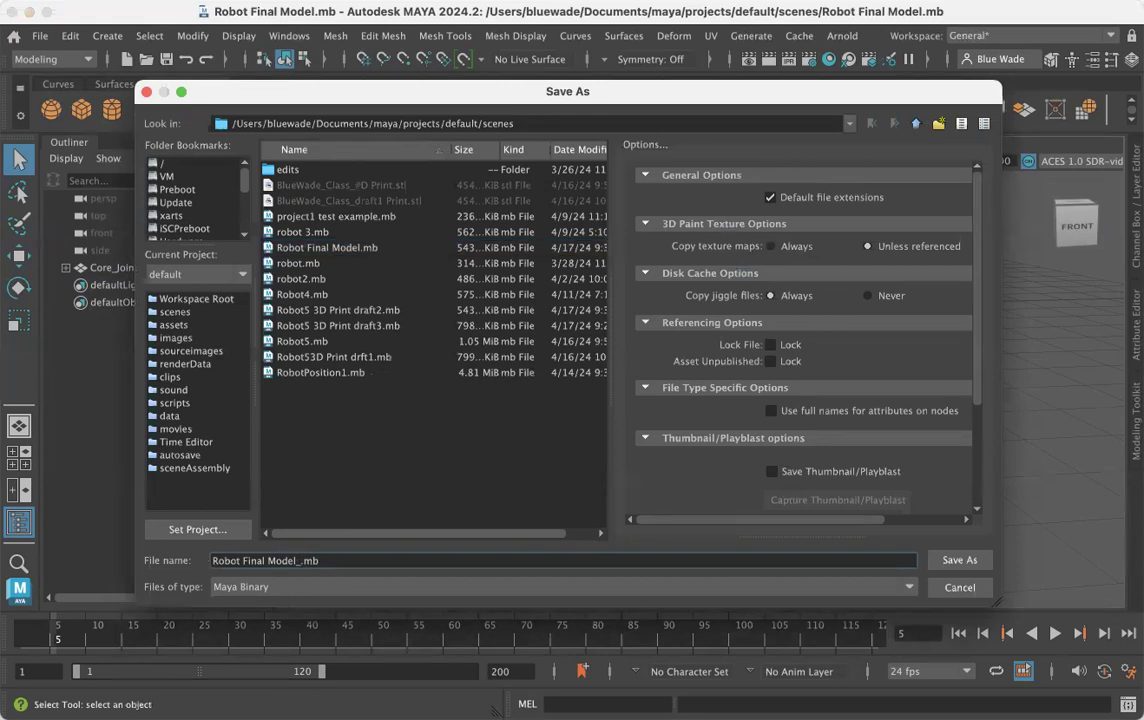
type("3DPrint_Prep_Draft1")
left_click(958, 560)
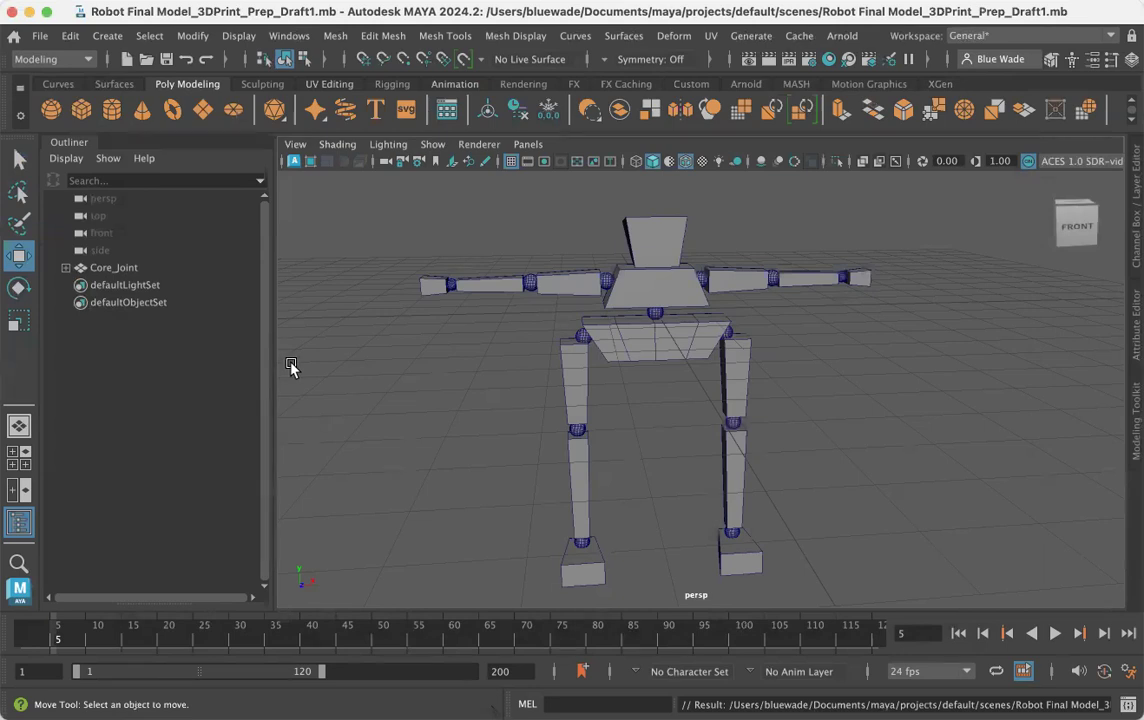
Expand the full Core_Joint hierarchy in the Outliner and select everything from Core_Joint through Chest.
left_click(65, 268)
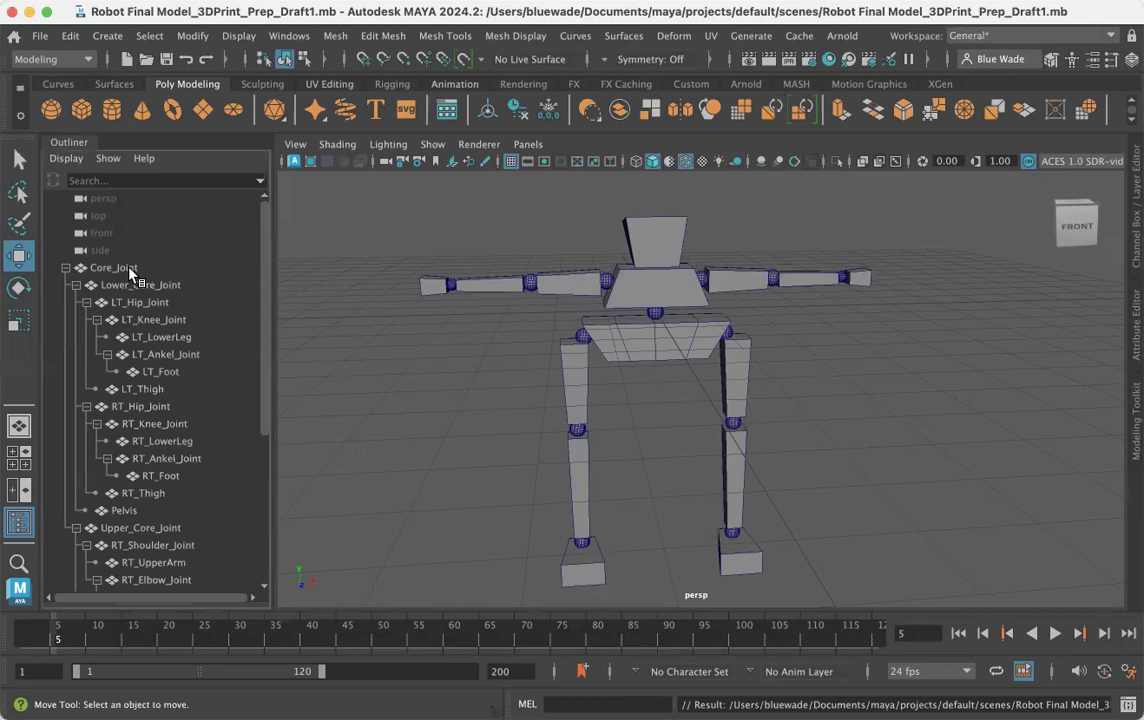
left_click(113, 268)
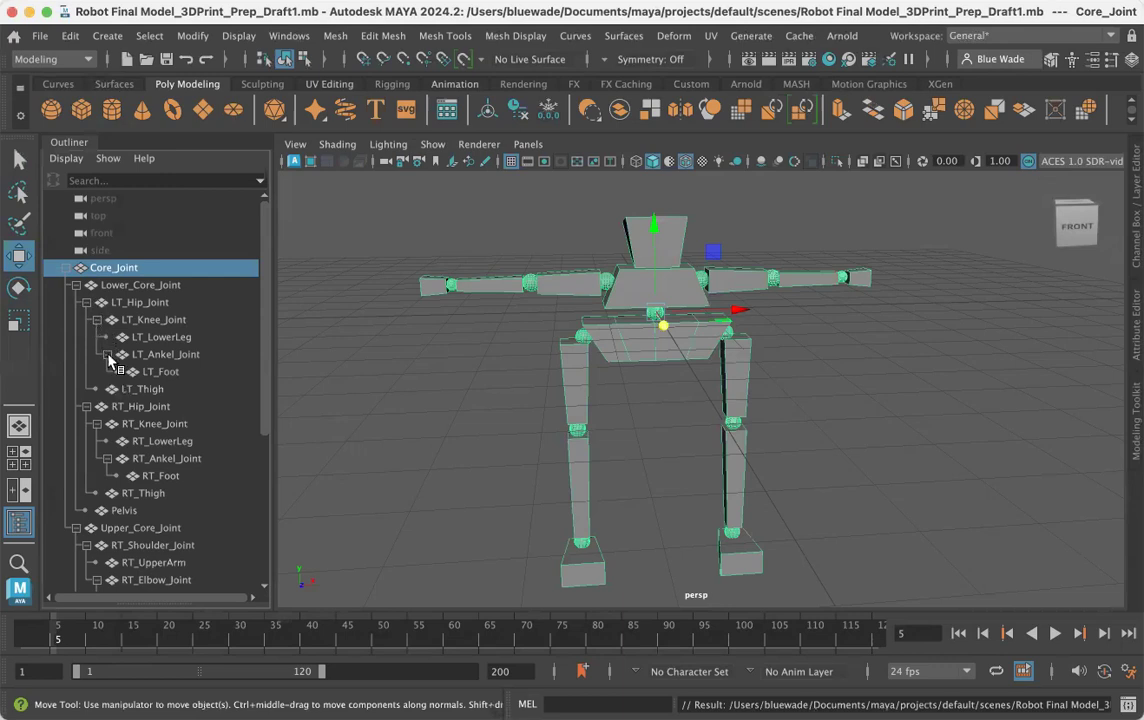
left_click_drag(264, 322, 248, 286)
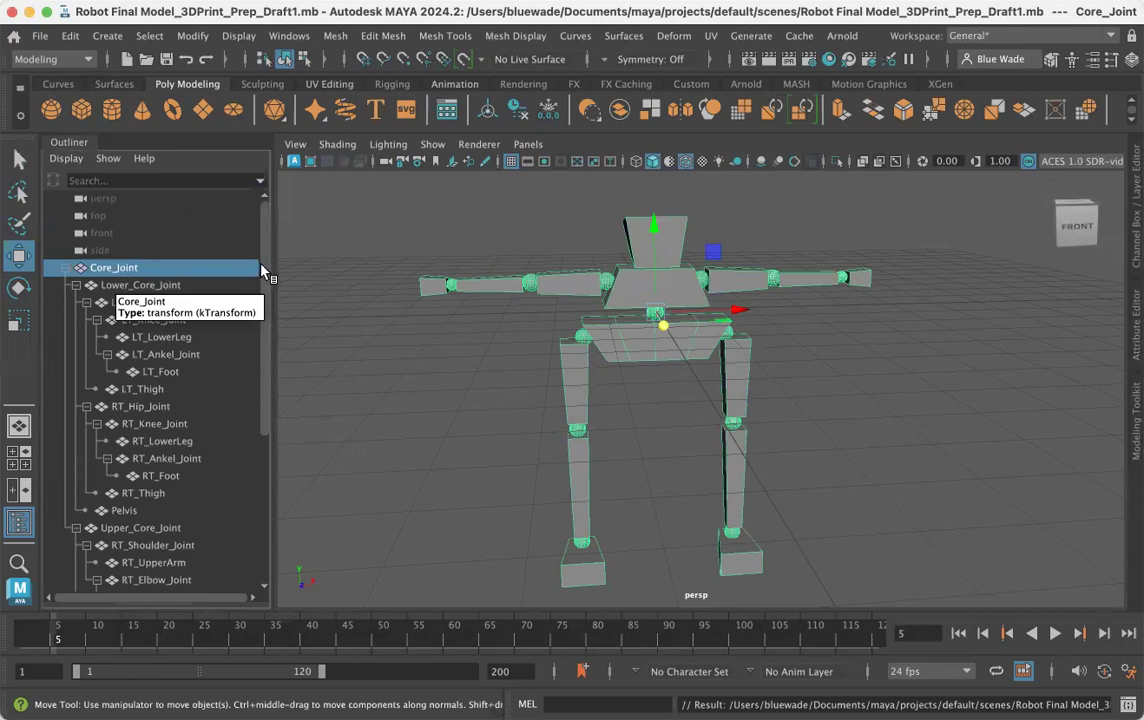
left_click_drag(263, 267, 266, 405)
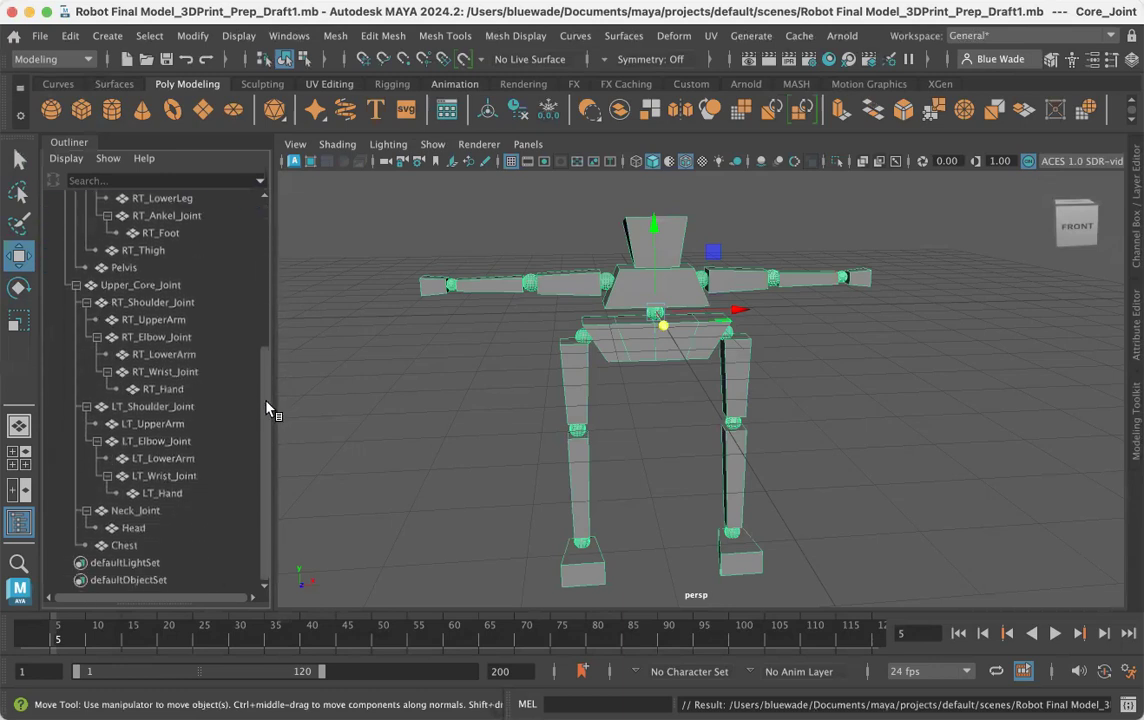
left_click(134, 546, "shift")
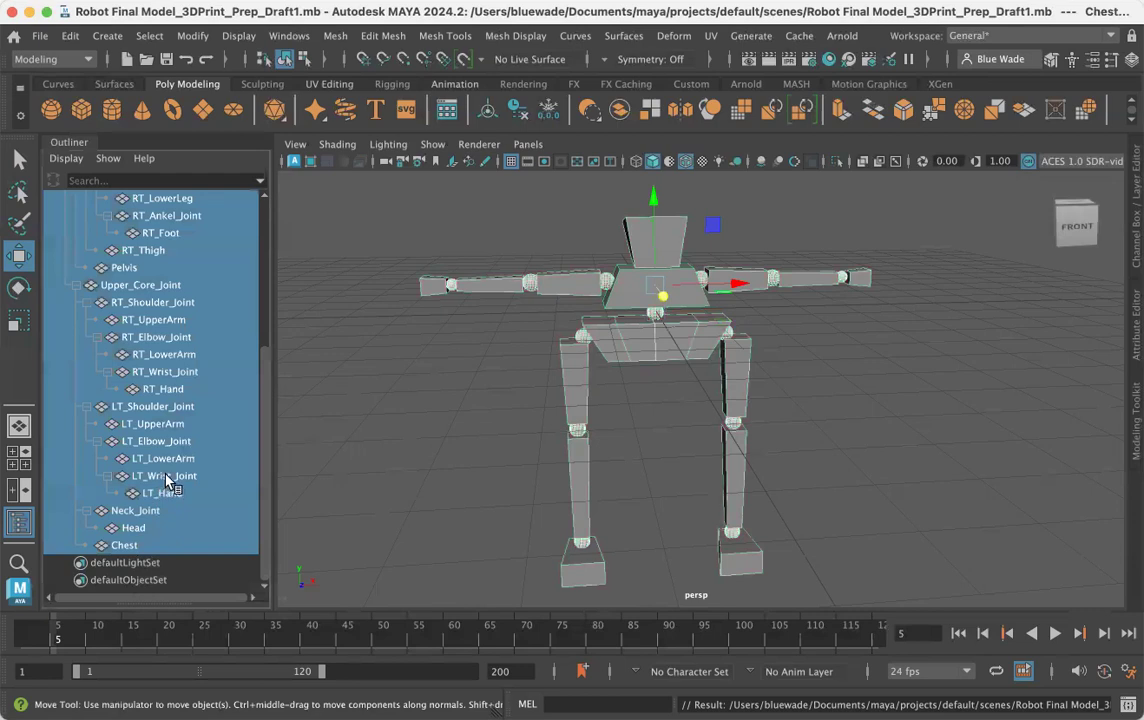
Reselect all robot parts from Core_Joint through Chest, fuse them with a Boolean Union, and hide the Attribute Editor.
mouse_move(262, 401)
left_mouse_down()
mouse_move(242, 280)
mouse_move(258, 393)
left_mouse_up()
left_click_drag(266, 426, 252, 280)
left_click(146, 267)
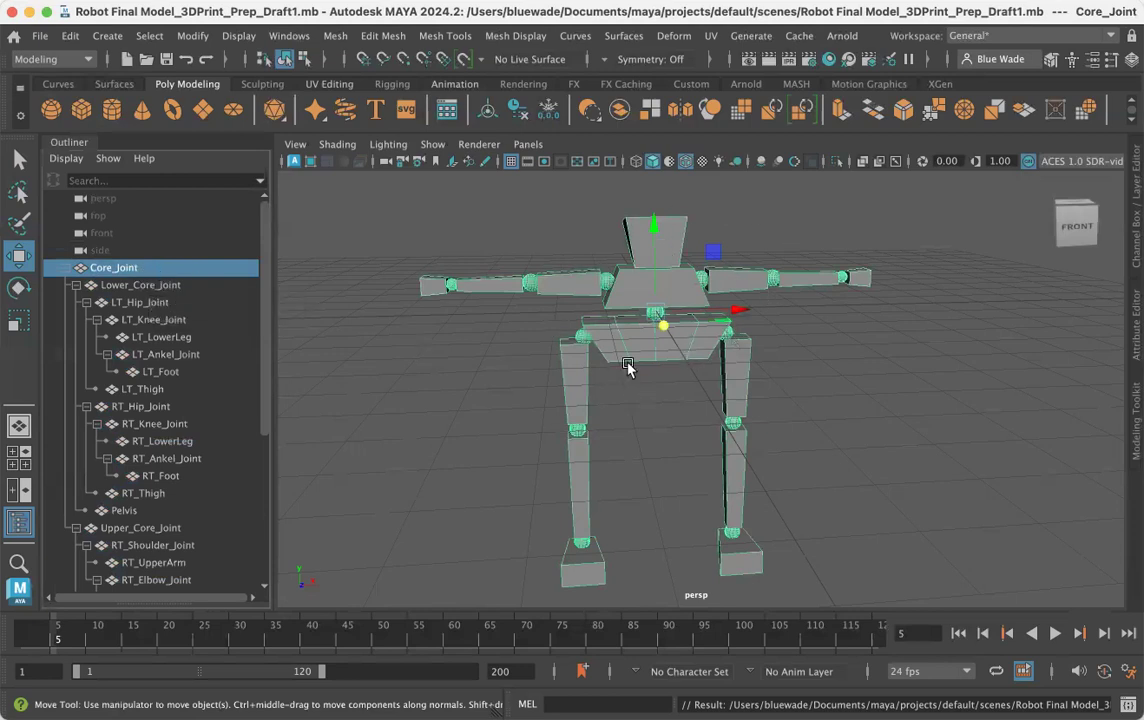
left_click_drag(264, 296, 259, 399)
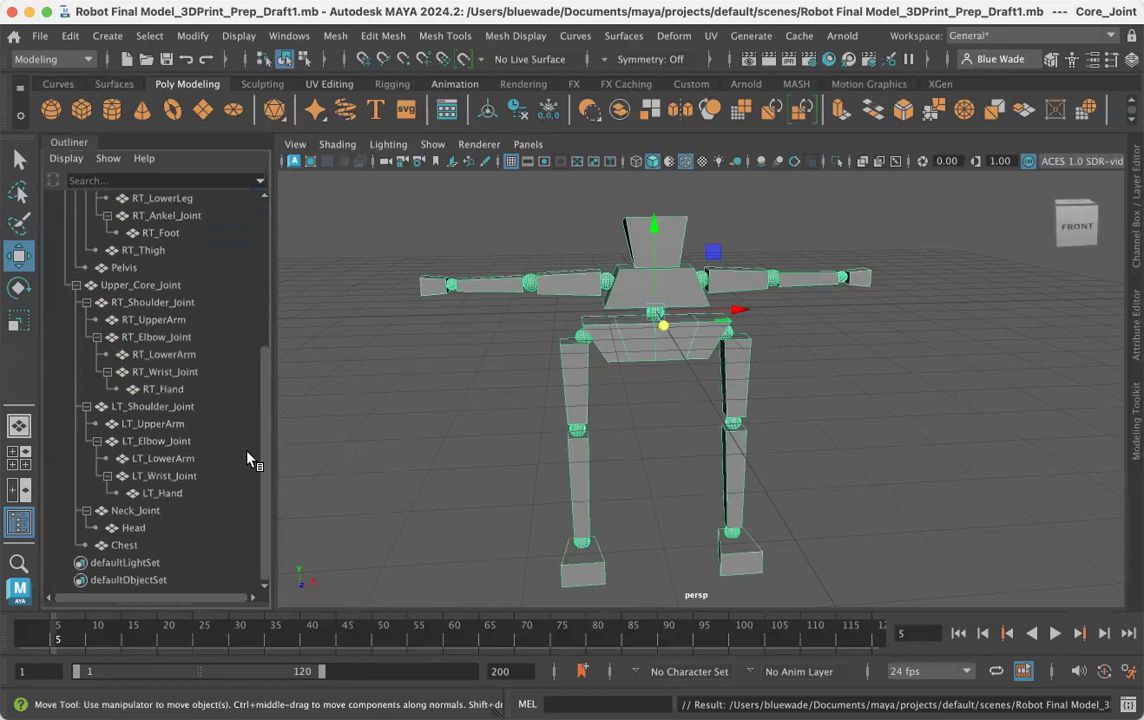
left_click(140, 546, "shift")
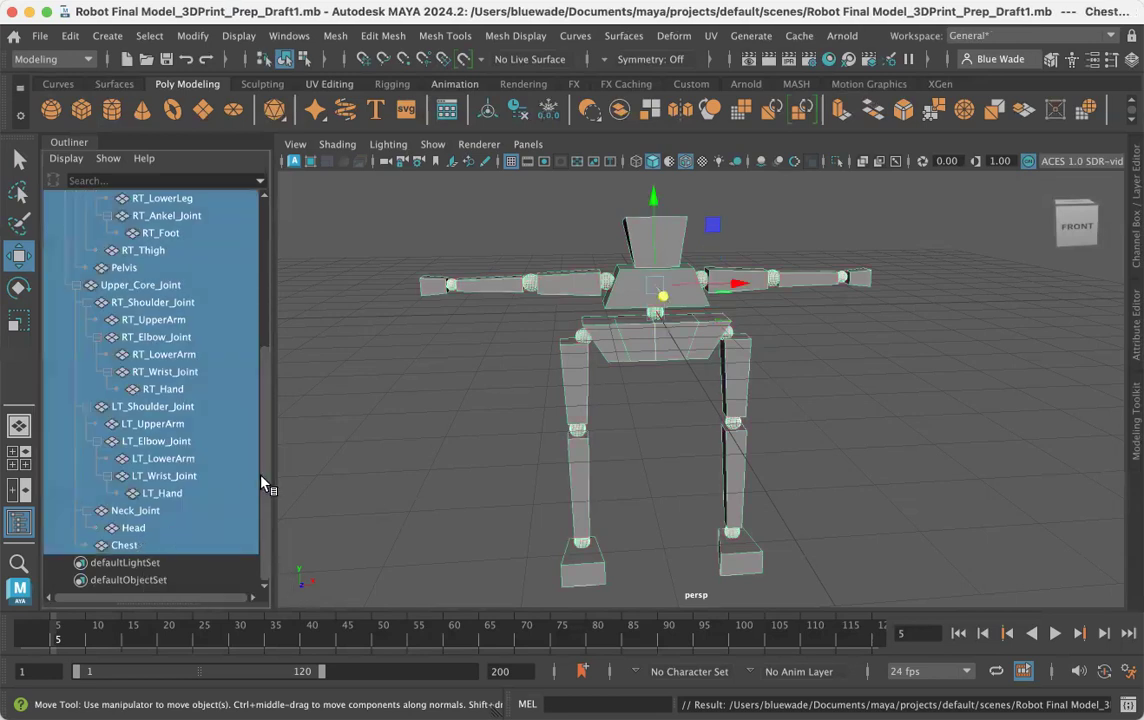
left_click_drag(266, 476, 275, 349)
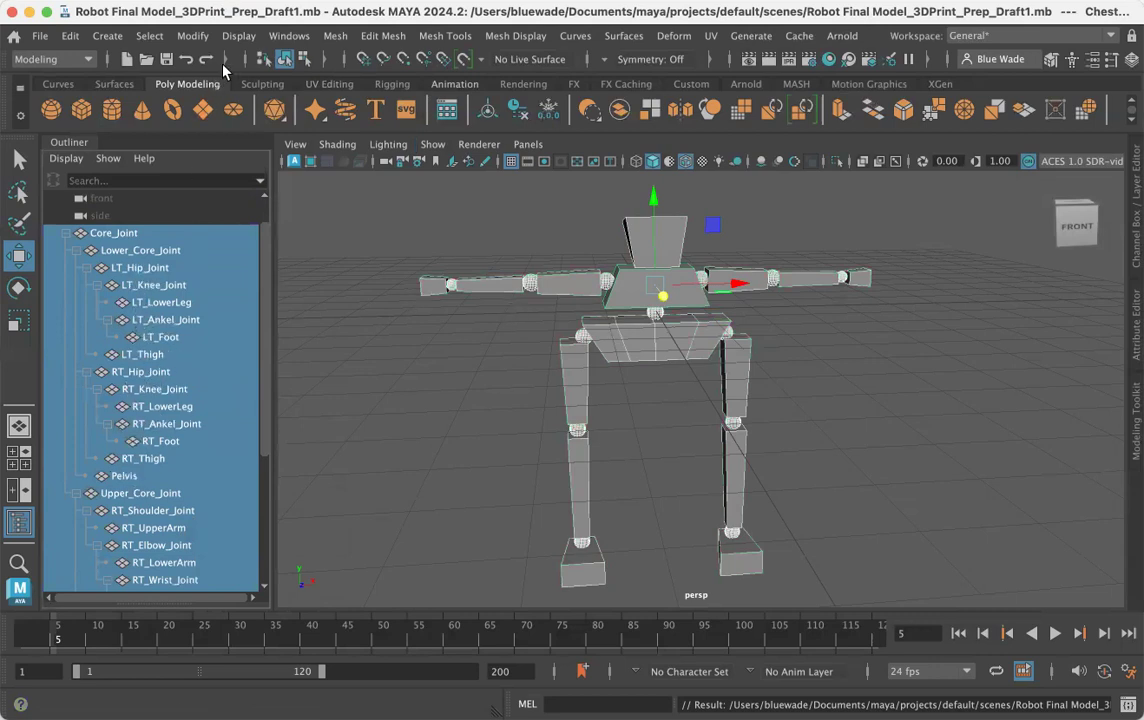
left_click(335, 37)
mouse_move(360, 85)
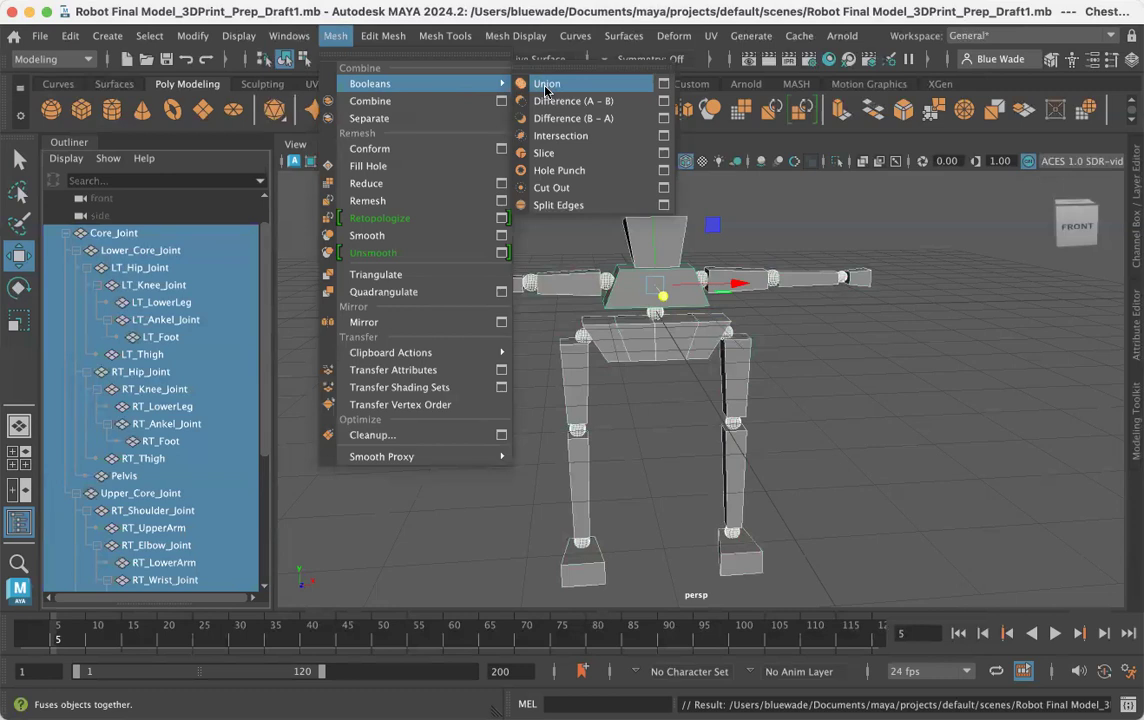
left_click(335, 36)
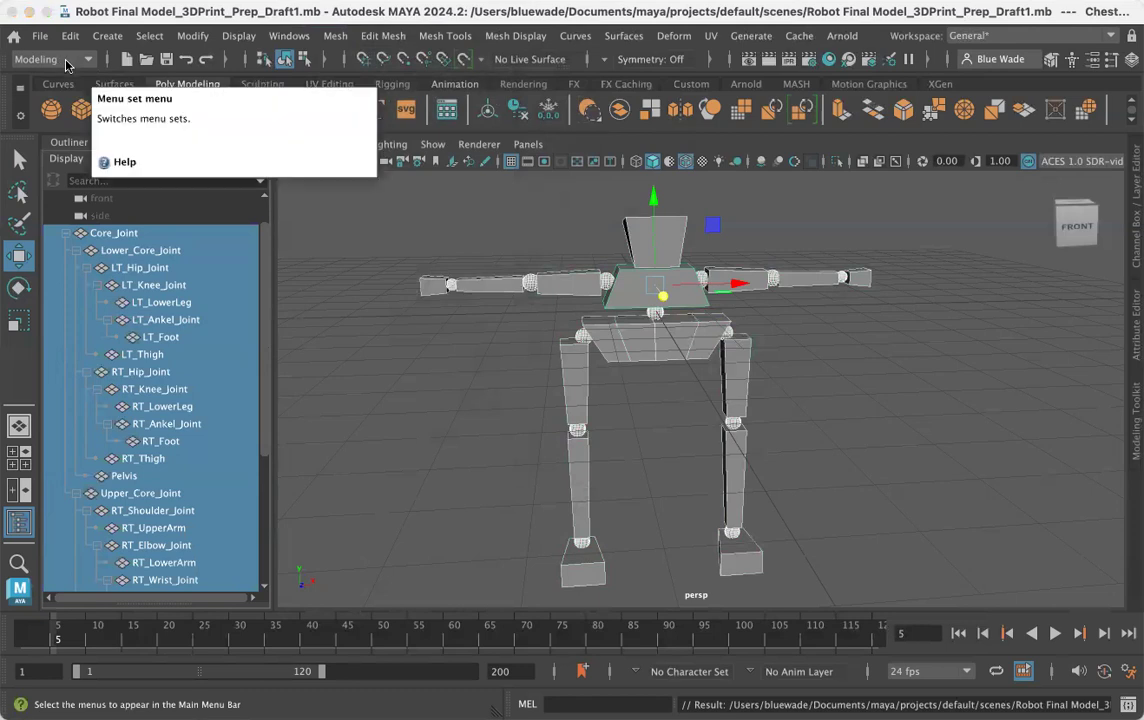
left_click(328, 37)
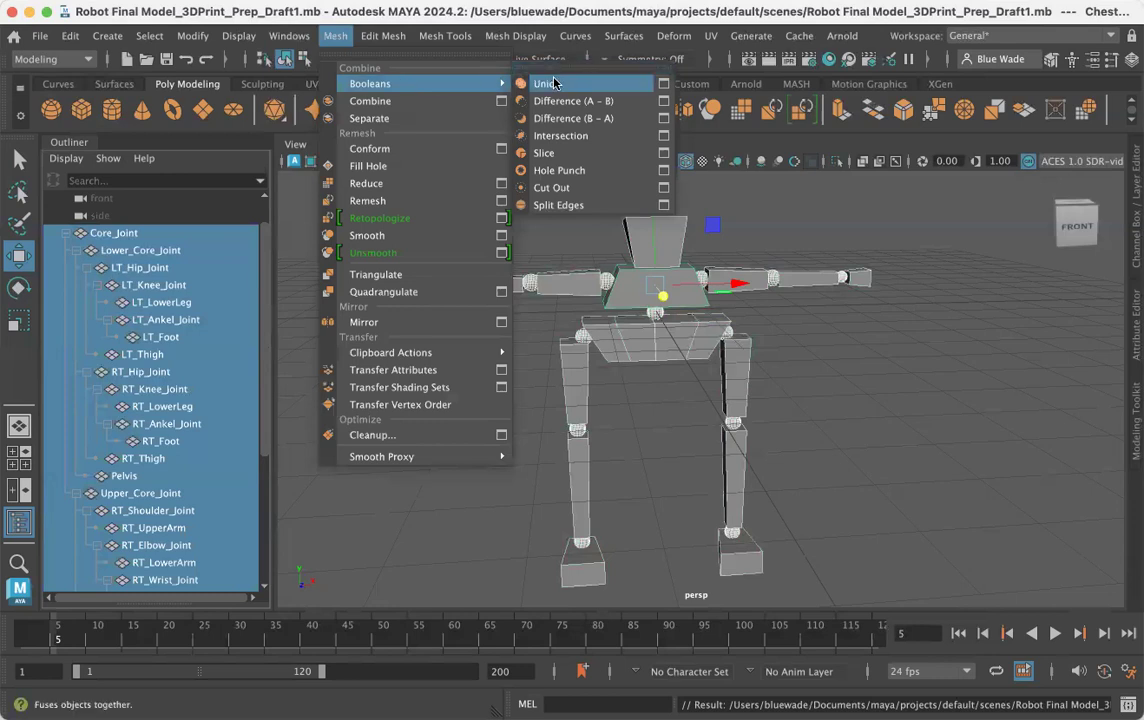
left_click(553, 83)
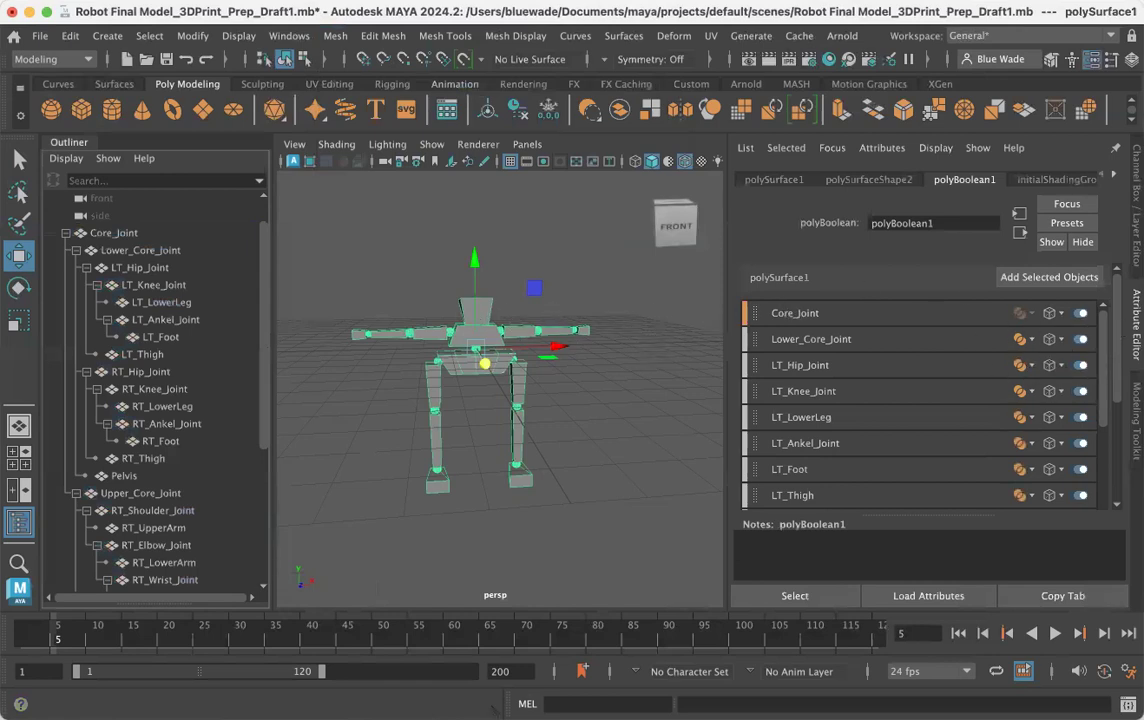
key("ctrl+a")
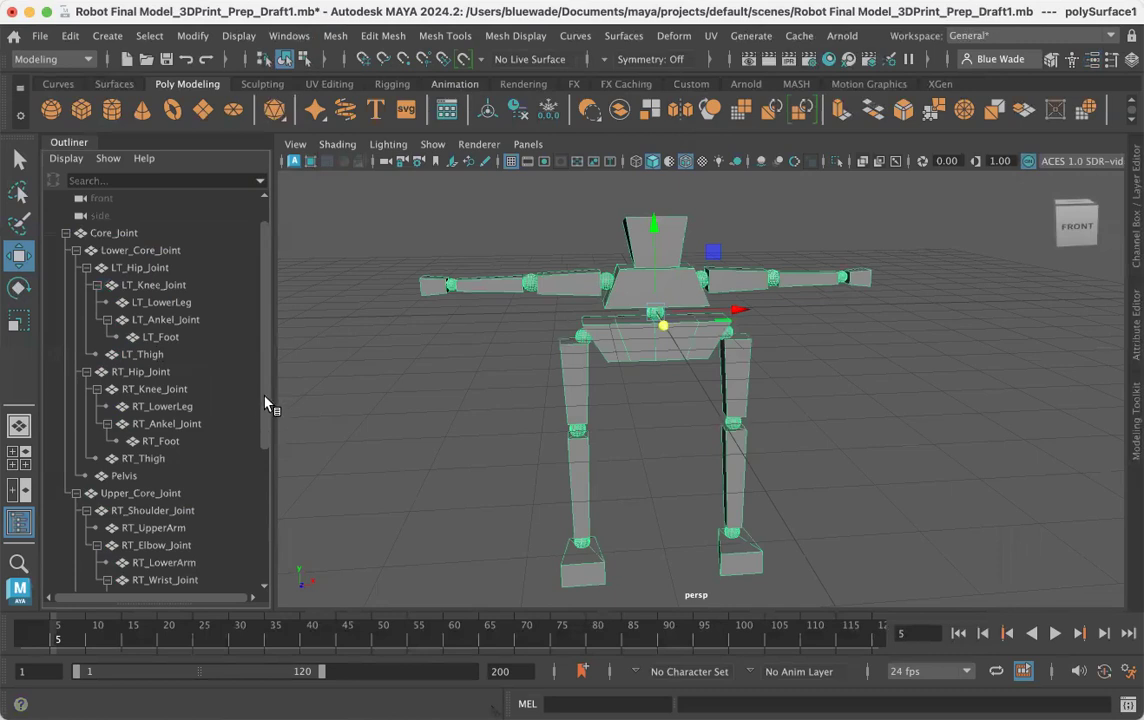
Collapse the Core_Joint hierarchy in the Outliner and duplicate the fused robot mesh.
left_click_drag(265, 403, 268, 421)
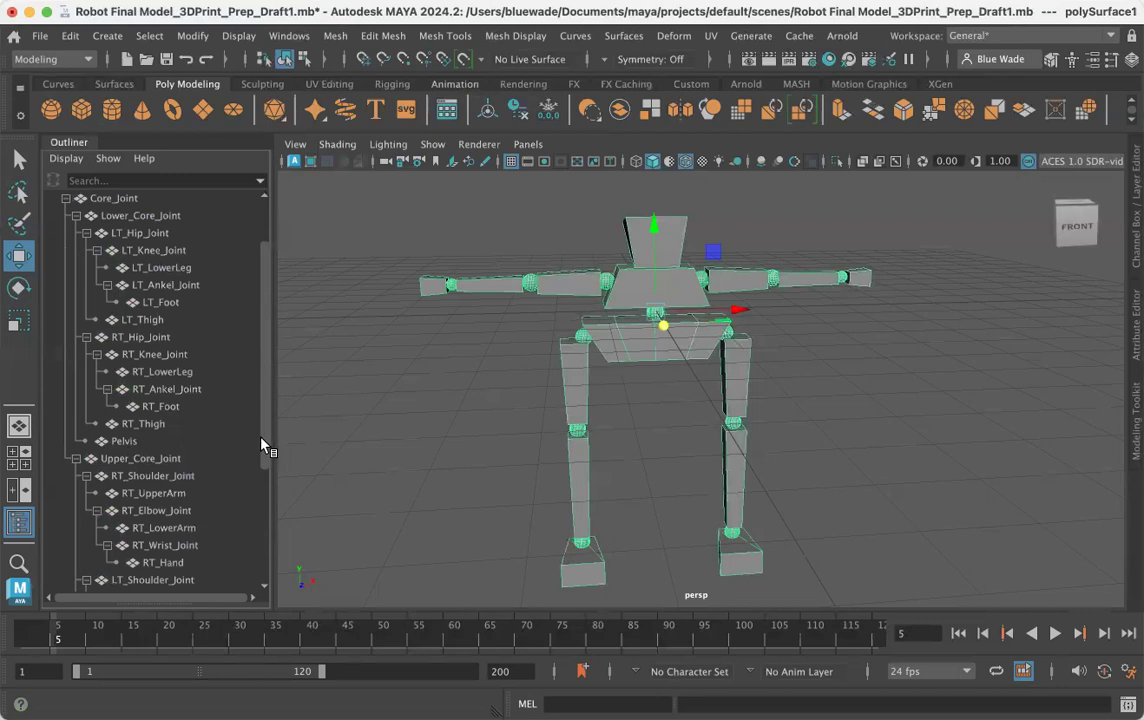
left_click_drag(265, 447, 255, 537)
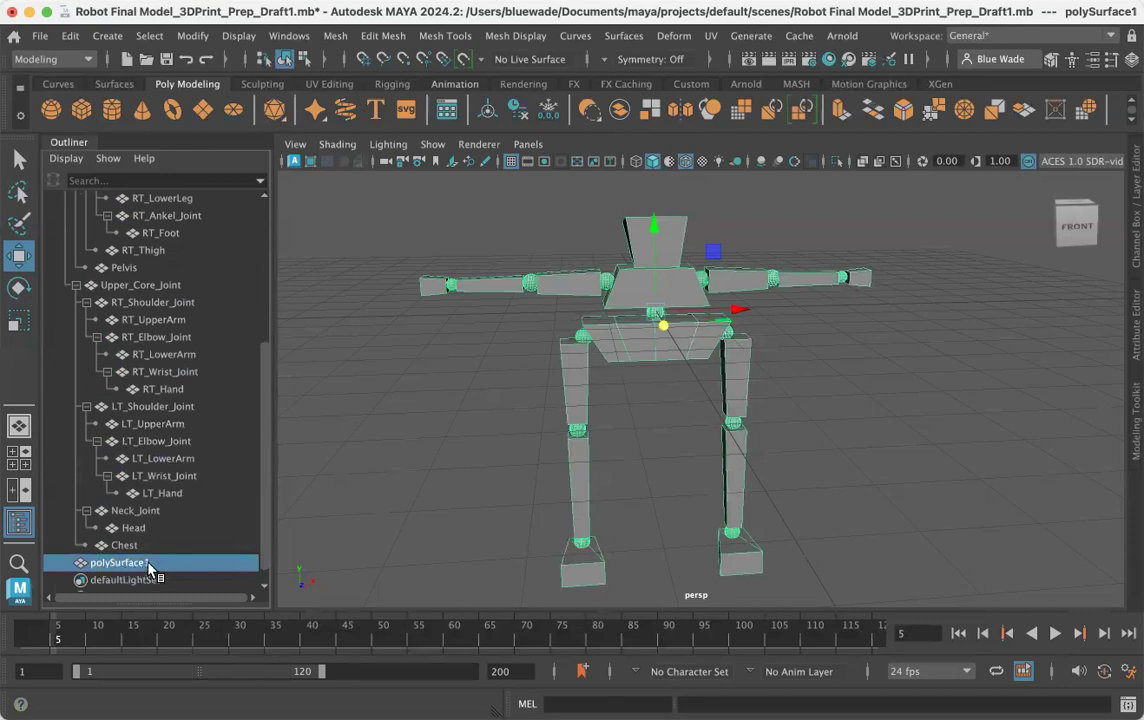
left_click_drag(149, 567, 237, 311)
left_click(66, 268)
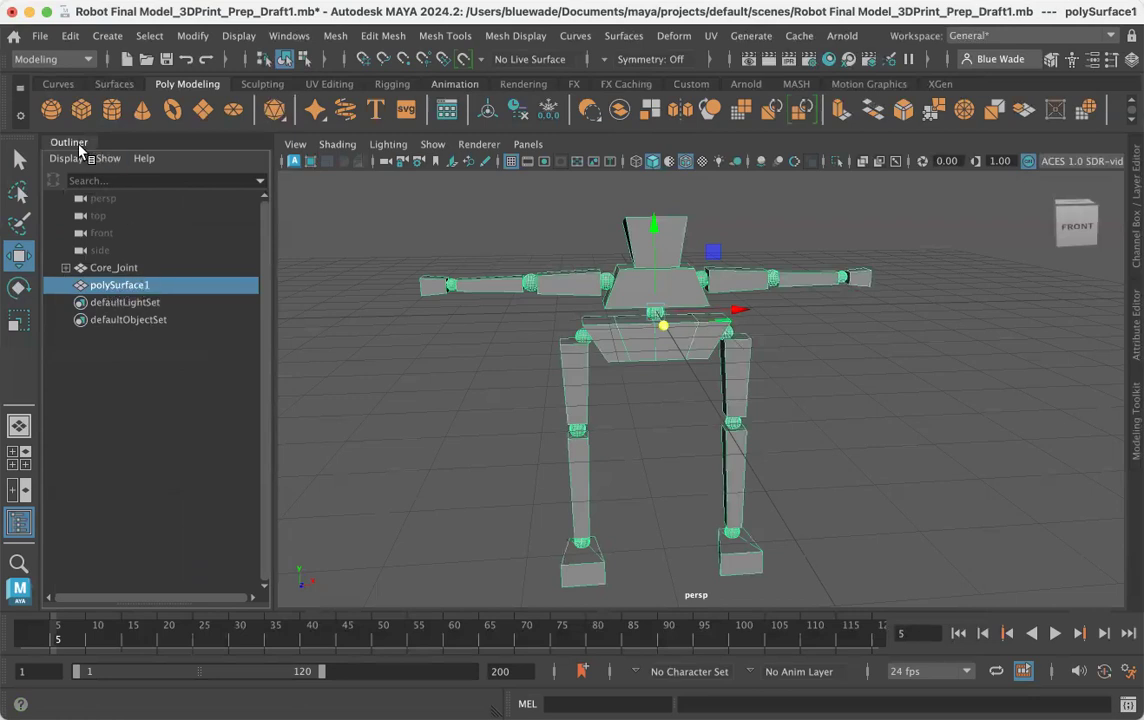
left_click(71, 40)
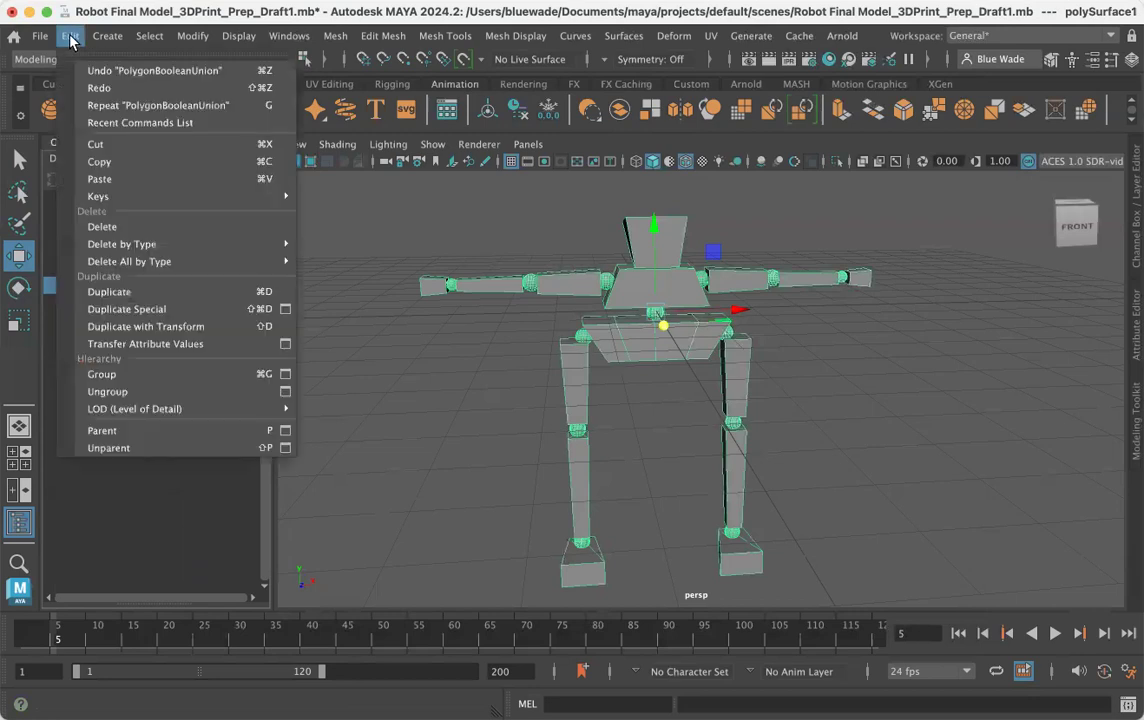
left_click(102, 291)
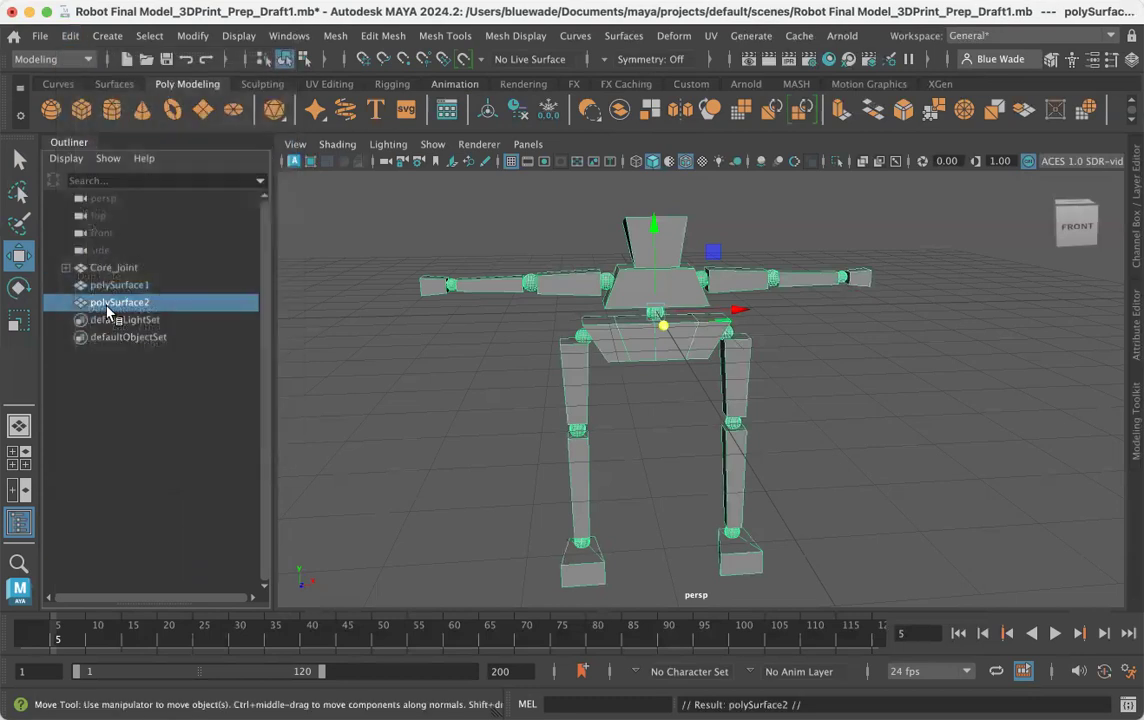
Delete the Core_Joint hierarchy together with the original union mesh polySurface1, and select the duplicated robot mesh.
left_click(113, 287)
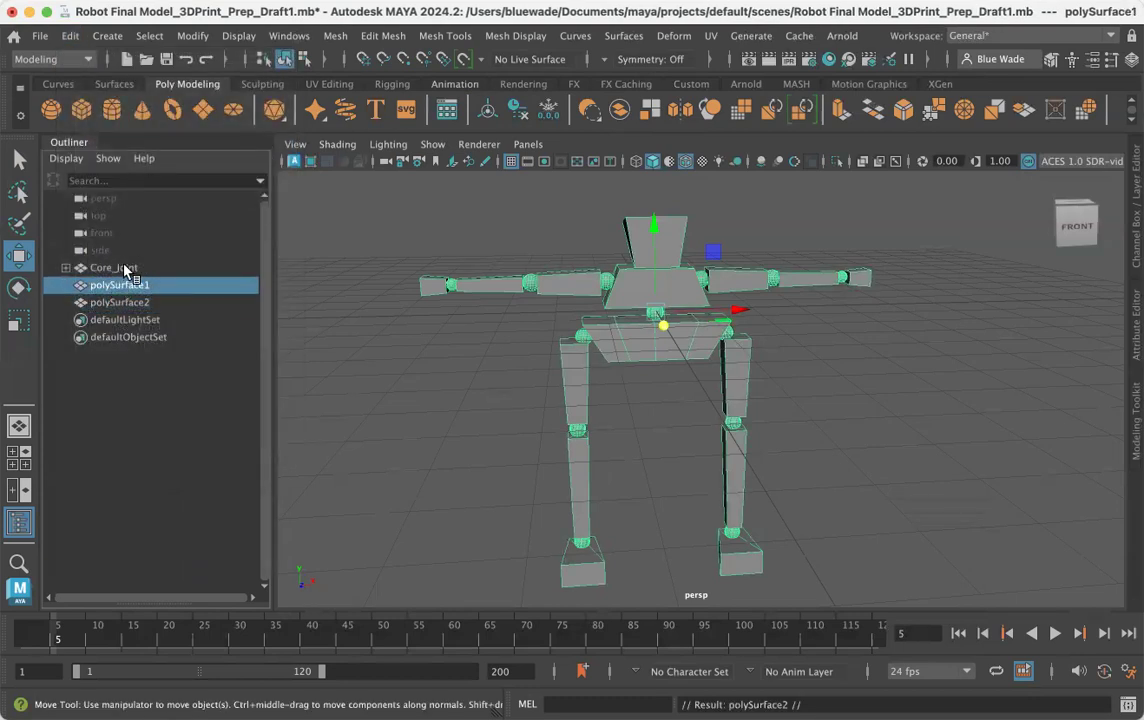
left_click(113, 268, "shift")
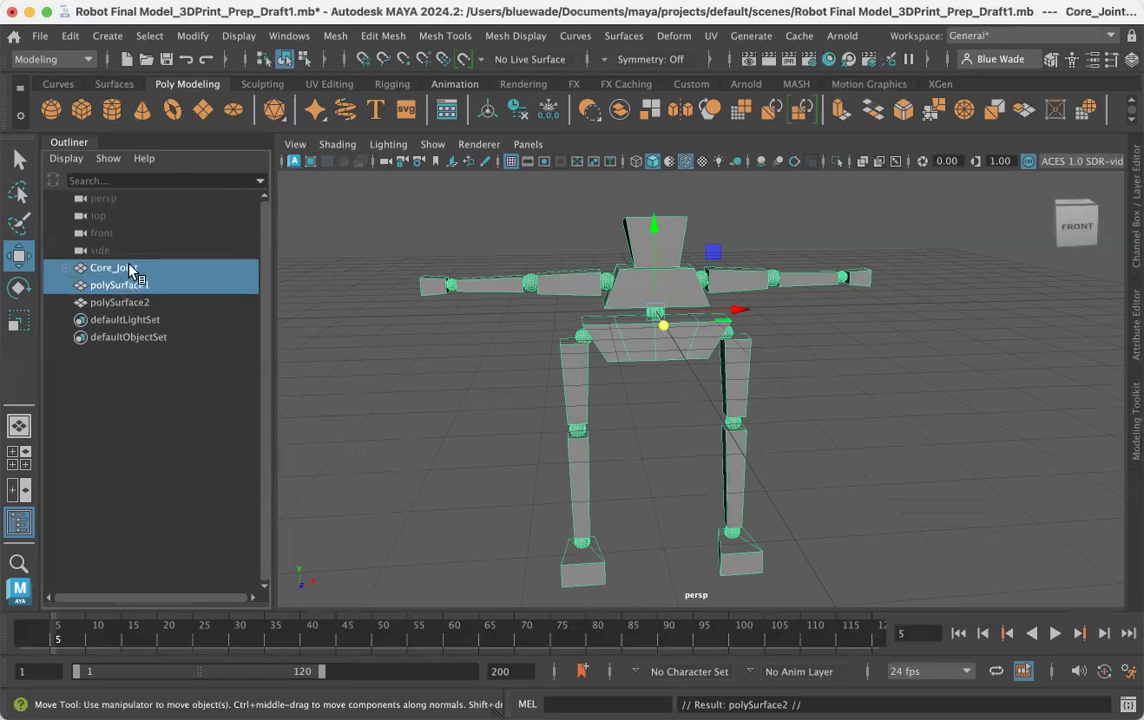
left_click(66, 268, "shift")
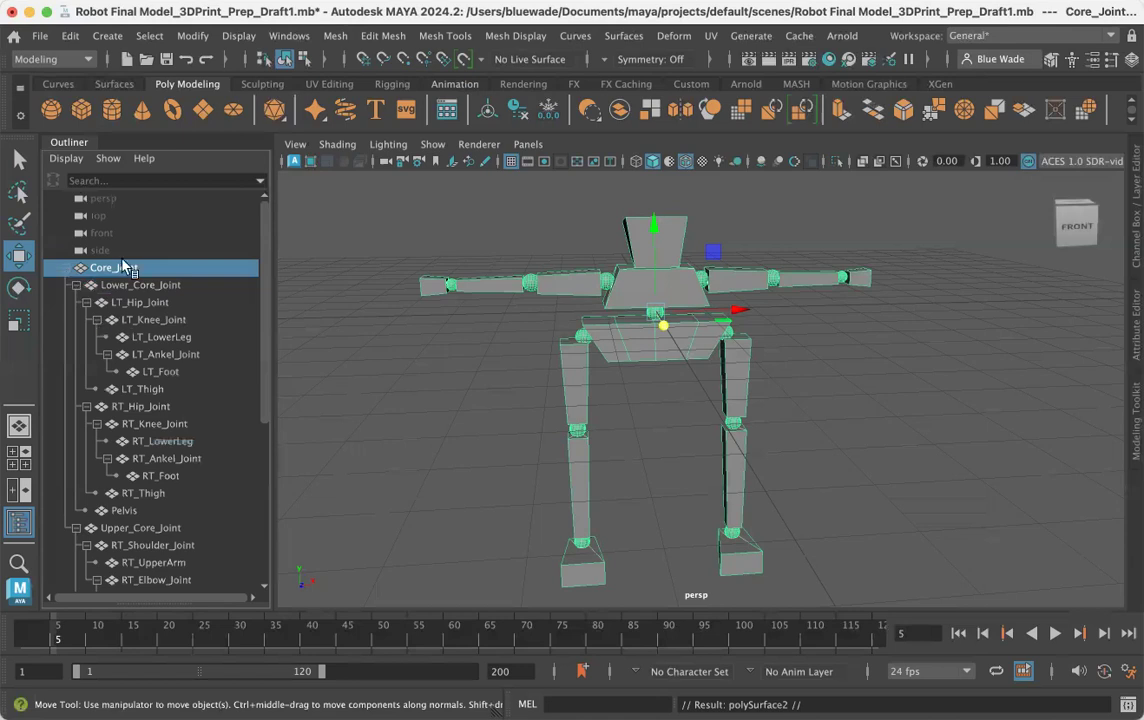
left_click(66, 270)
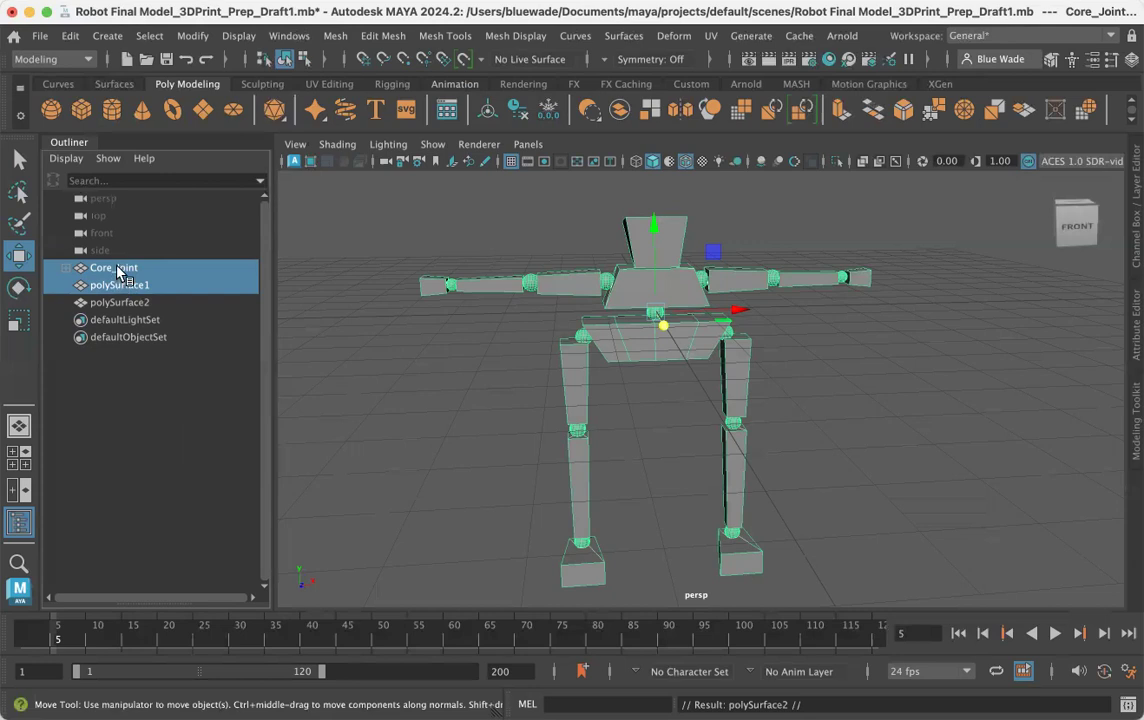
key("Delete")
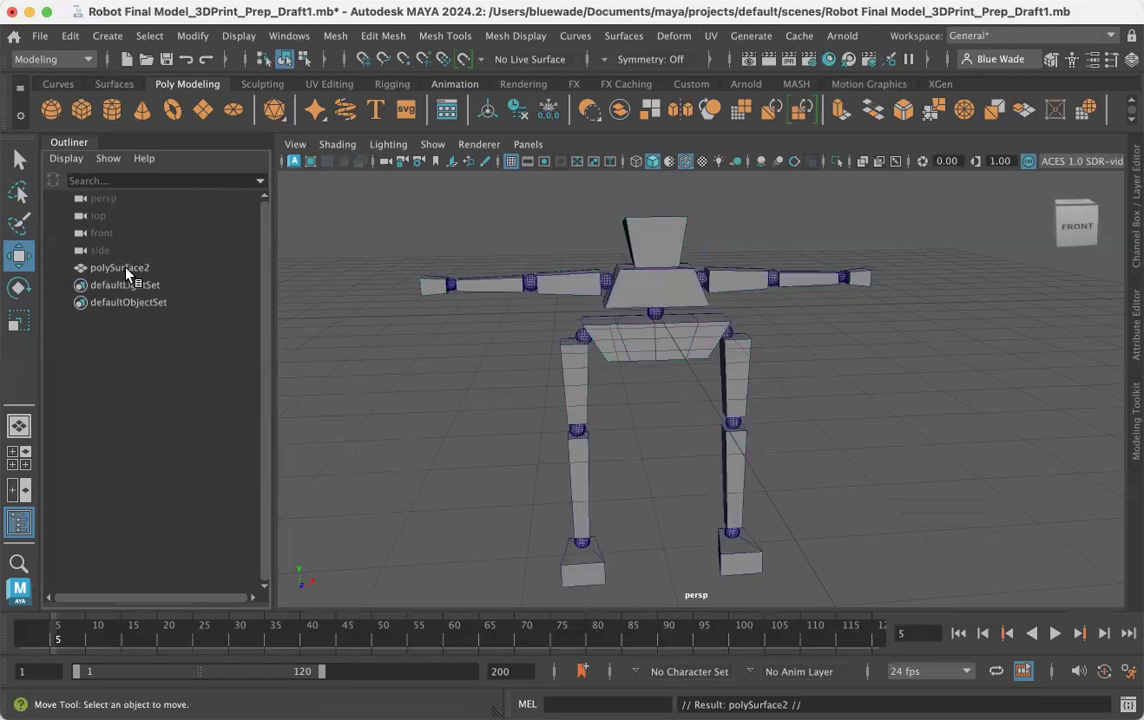
left_click(166, 266)
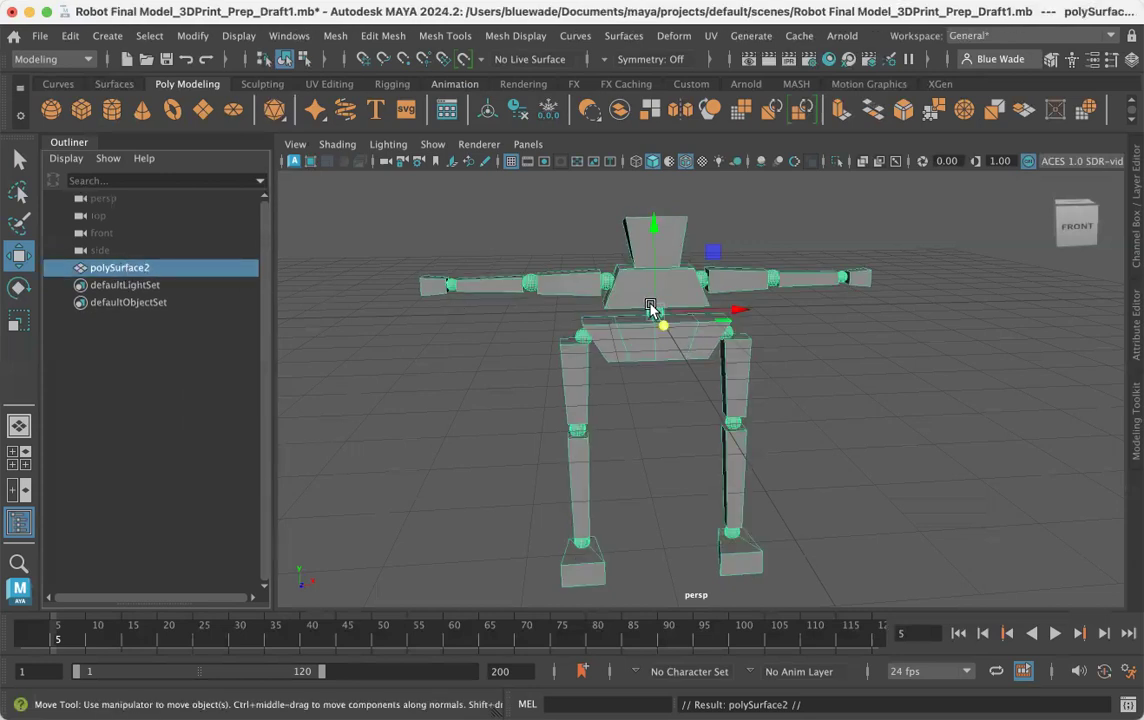